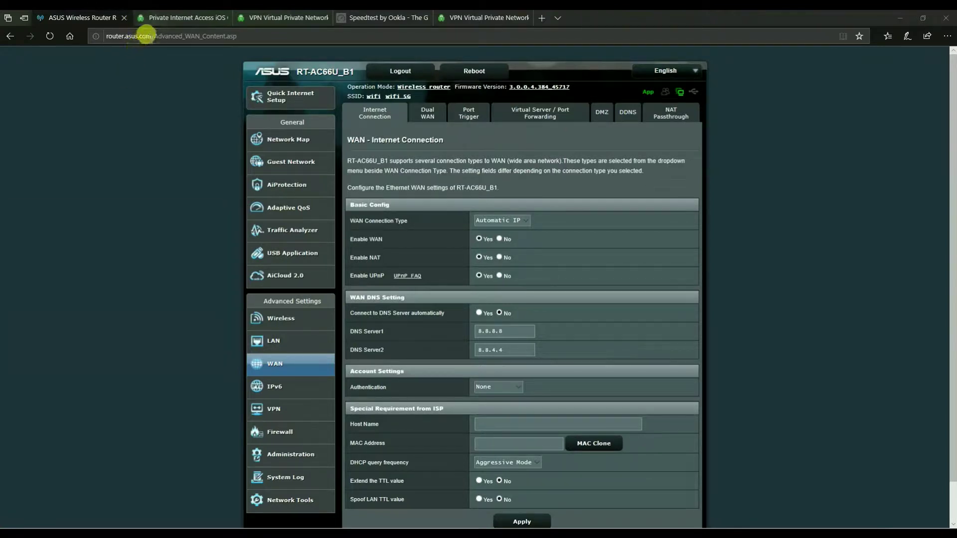
Check the router's WAN DNS settings, keeping the manual 8.8.8.8 and 8.8.4.4 servers
click(144, 35)
click(52, 97)
click(517, 87)
click(479, 312)
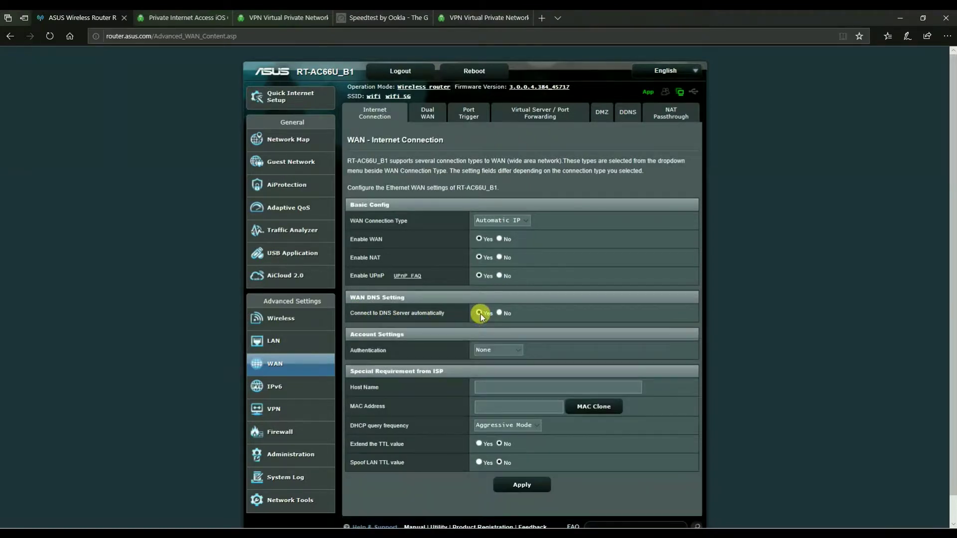
click(499, 314)
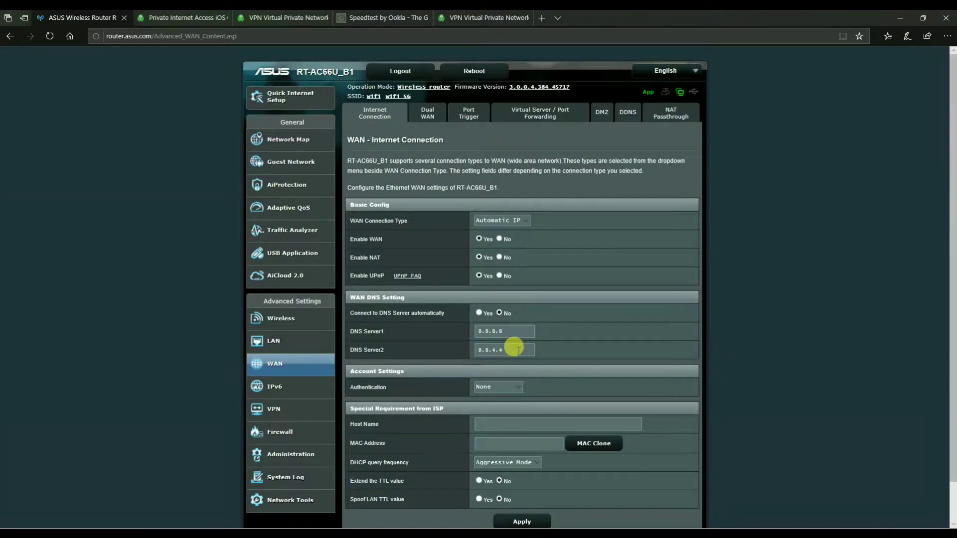
drag(518, 350, 504, 350)
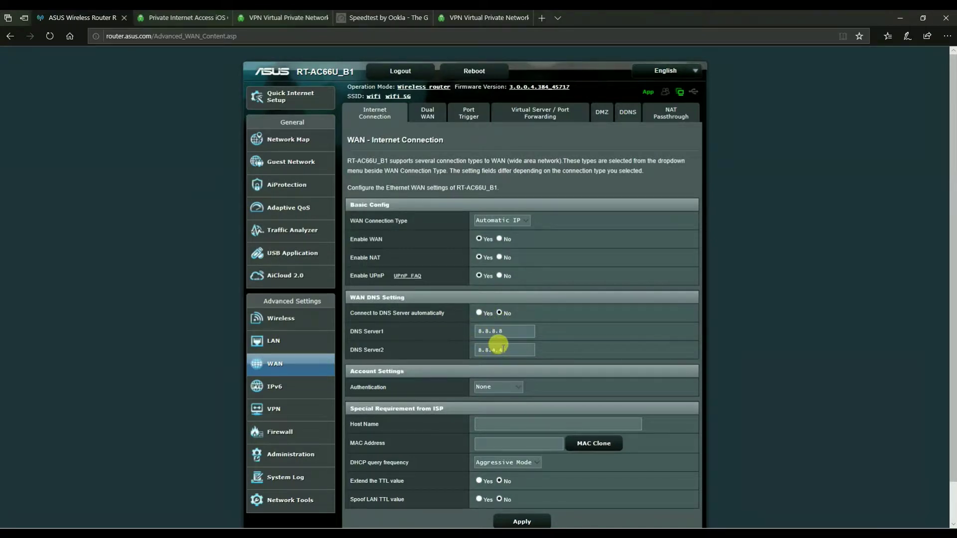
scroll(499, 344, down, 1)
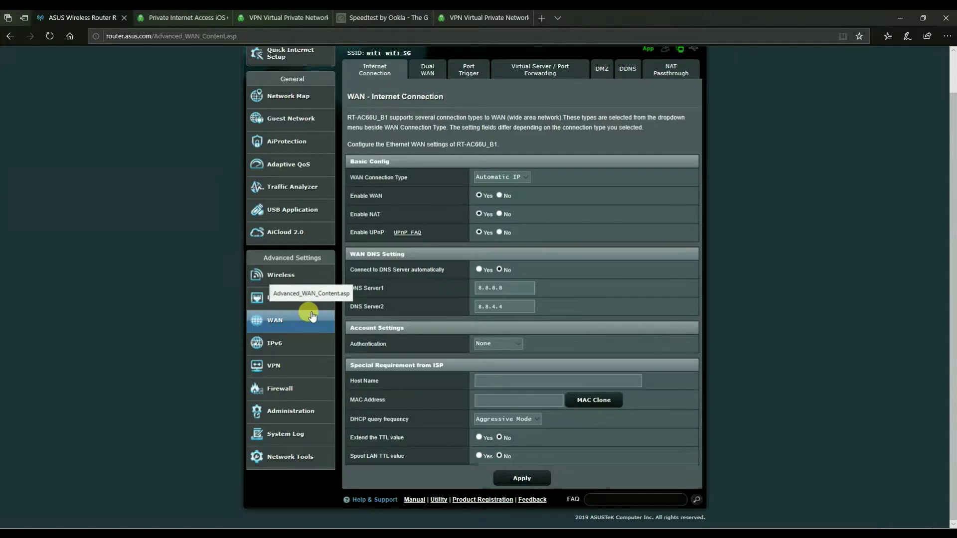
Download the UK Southampton OpenVPN profile uk-southampton.ovpn from the Private Internet Access site
click(181, 19)
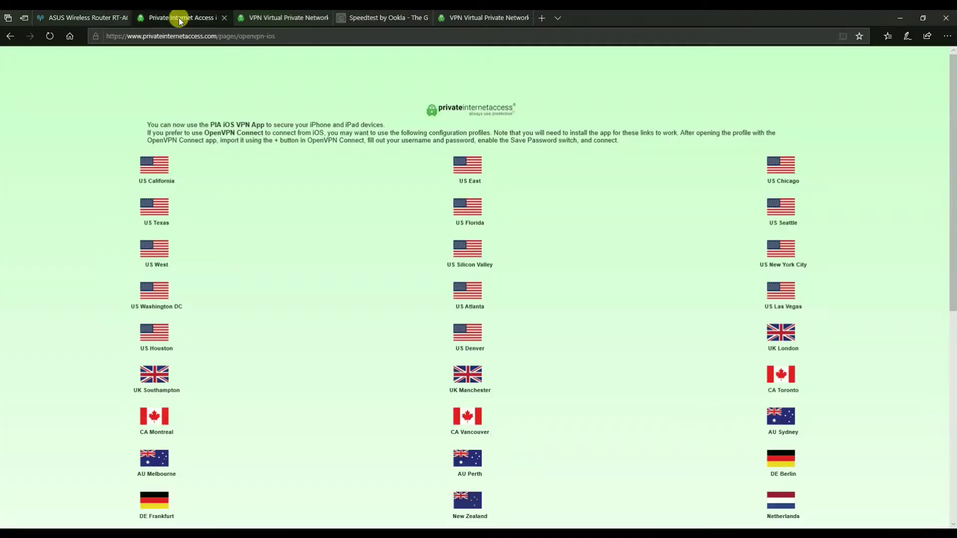
click(171, 36)
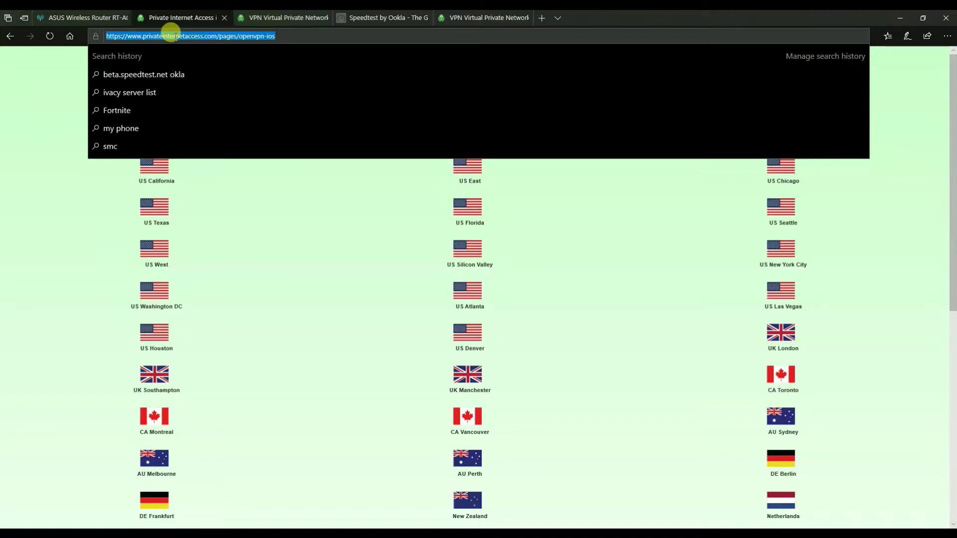
click(107, 216)
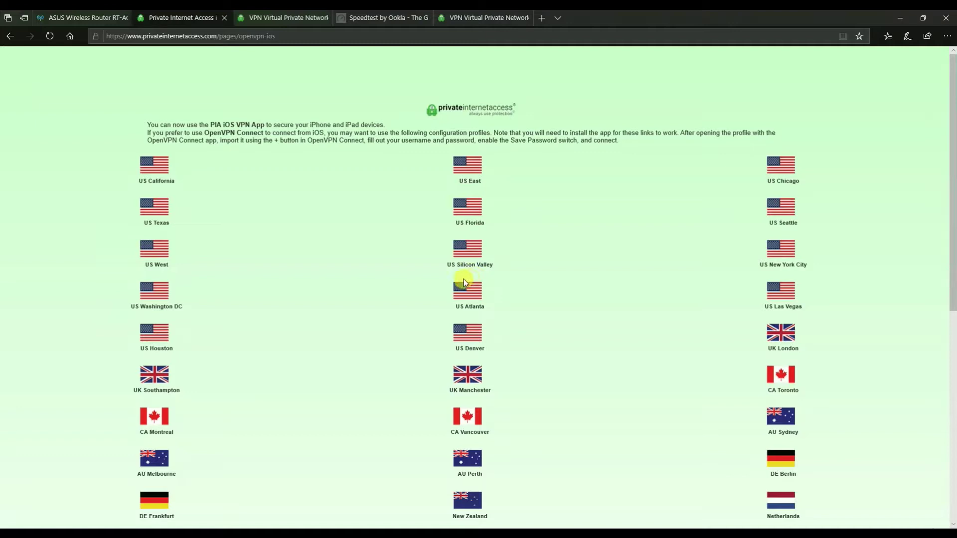
scroll(458, 287, down, 8)
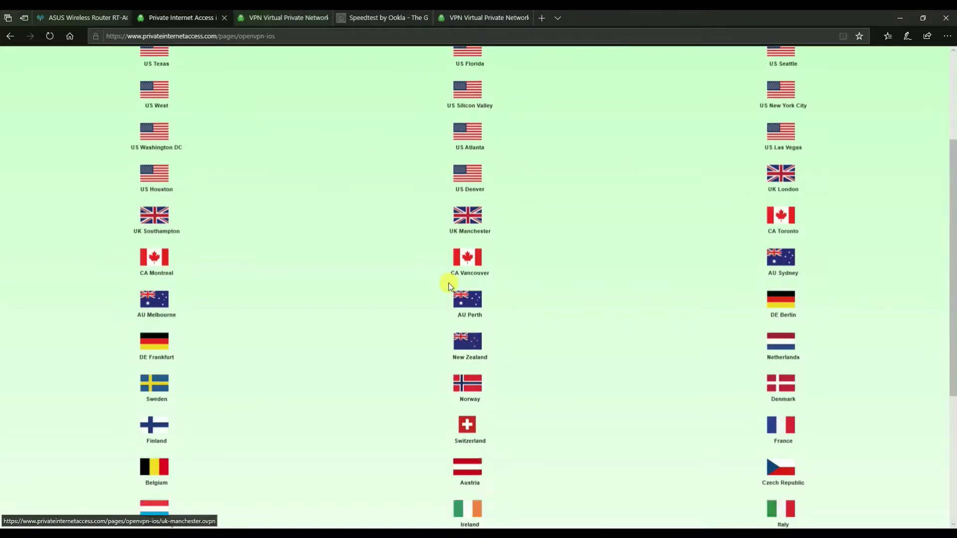
scroll(409, 283, up, 6)
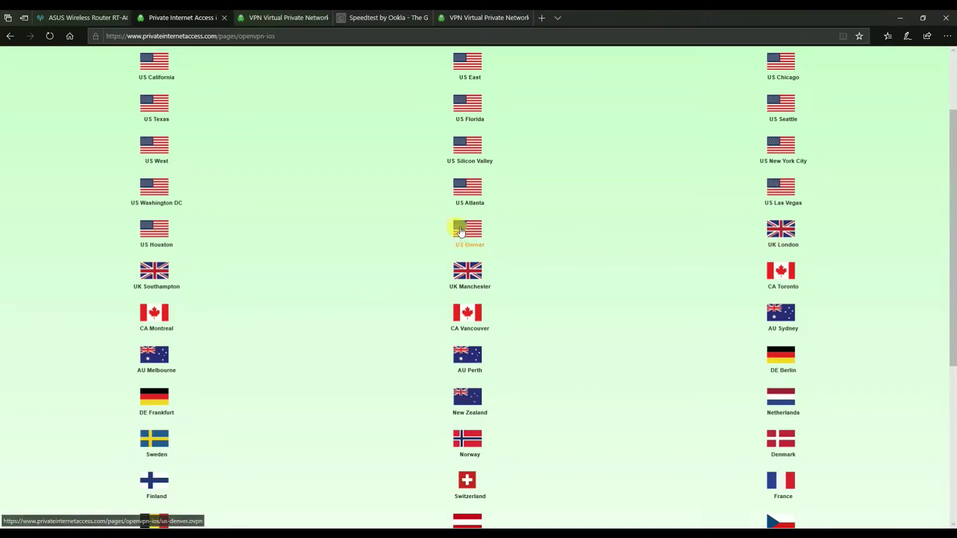
click(154, 281)
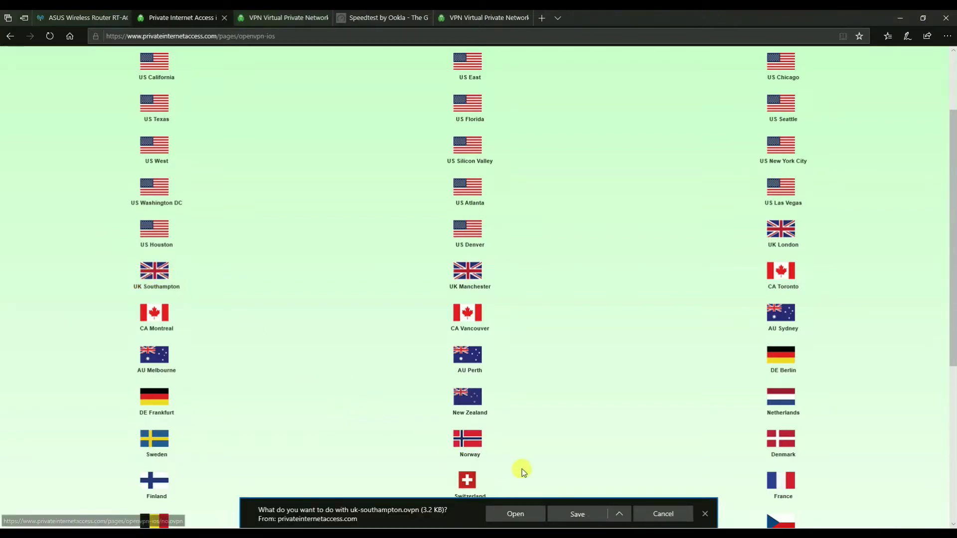
click(578, 516)
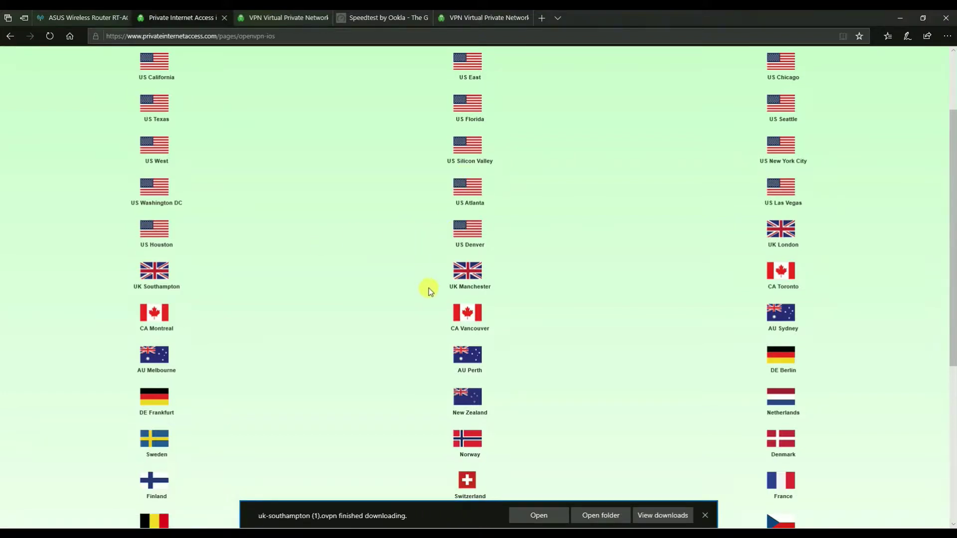
Download the US Houston profile us-houston.ovpn and return to the router pages
click(156, 234)
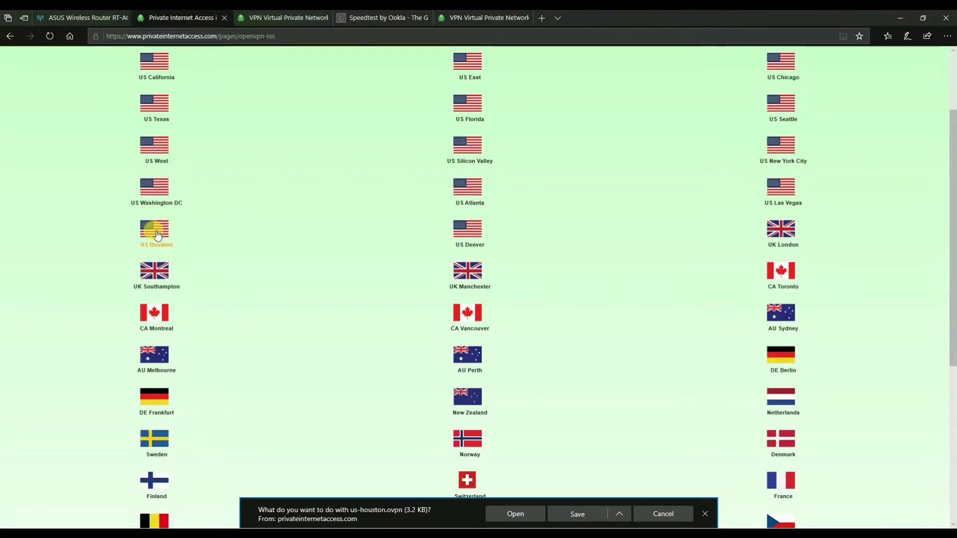
click(574, 512)
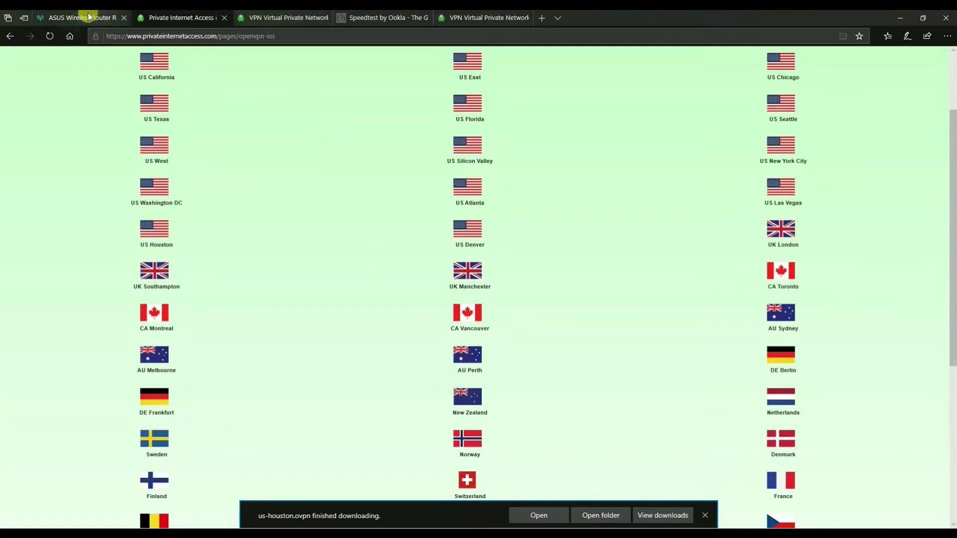
click(71, 18)
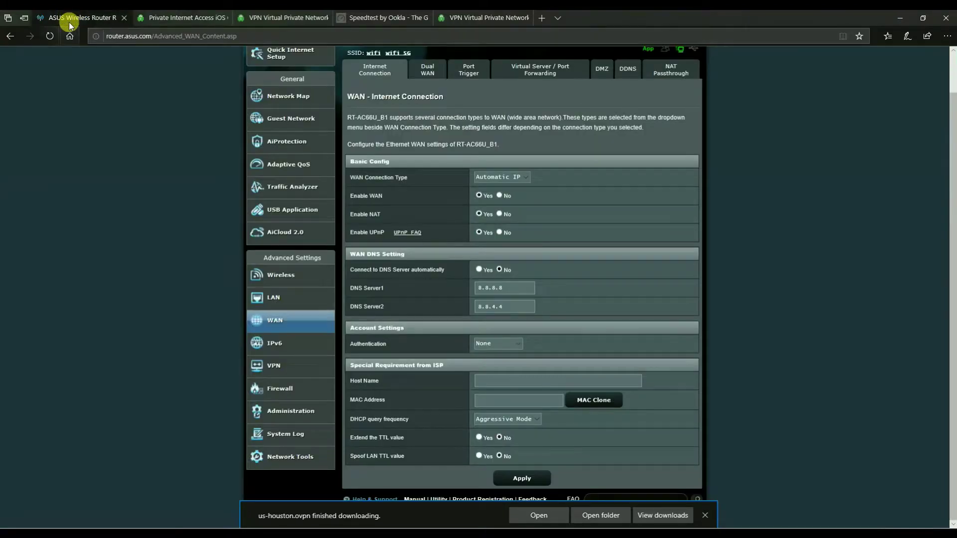
Open the router's VPN Client list showing uk southampton and pptp london profiles
click(274, 366)
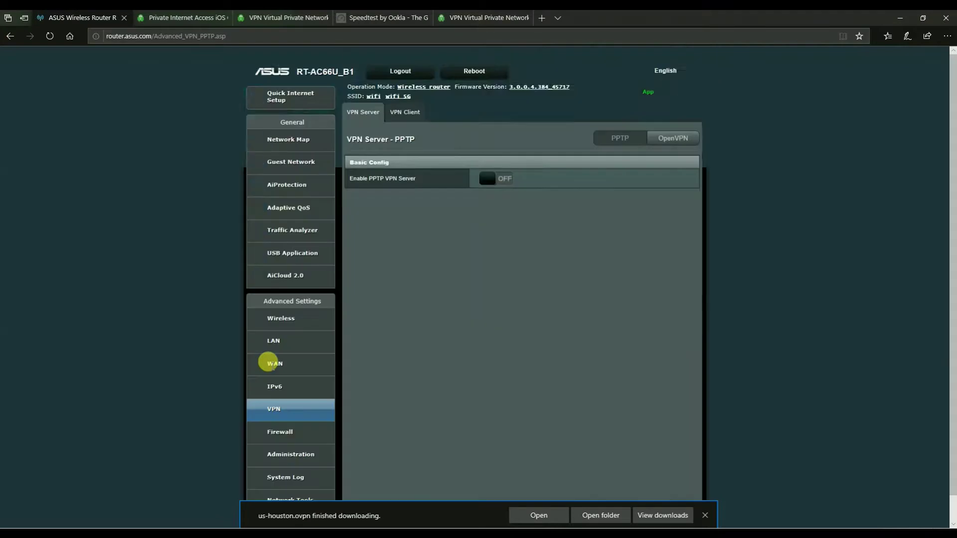
click(415, 113)
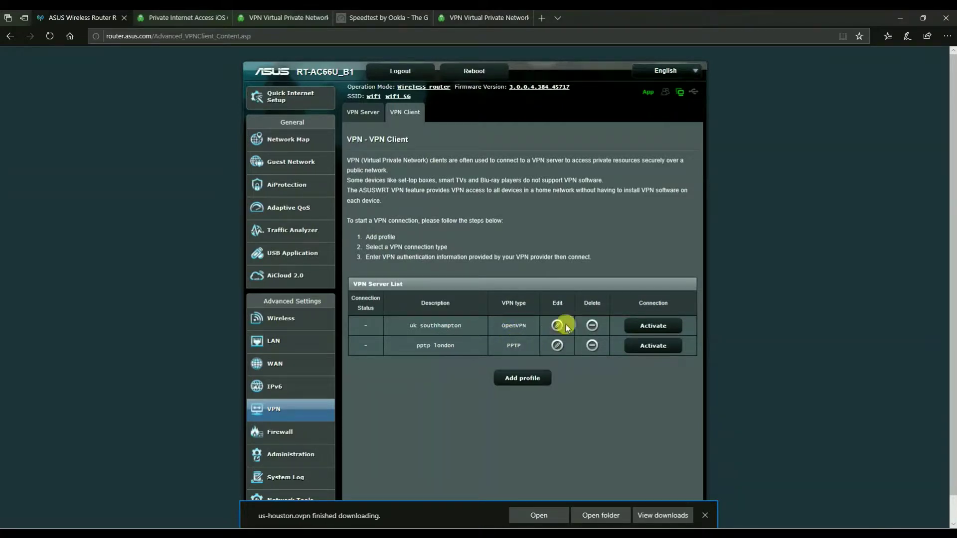
Add an OpenVPN profile described 'houston' with the VPN account username and password
click(522, 380)
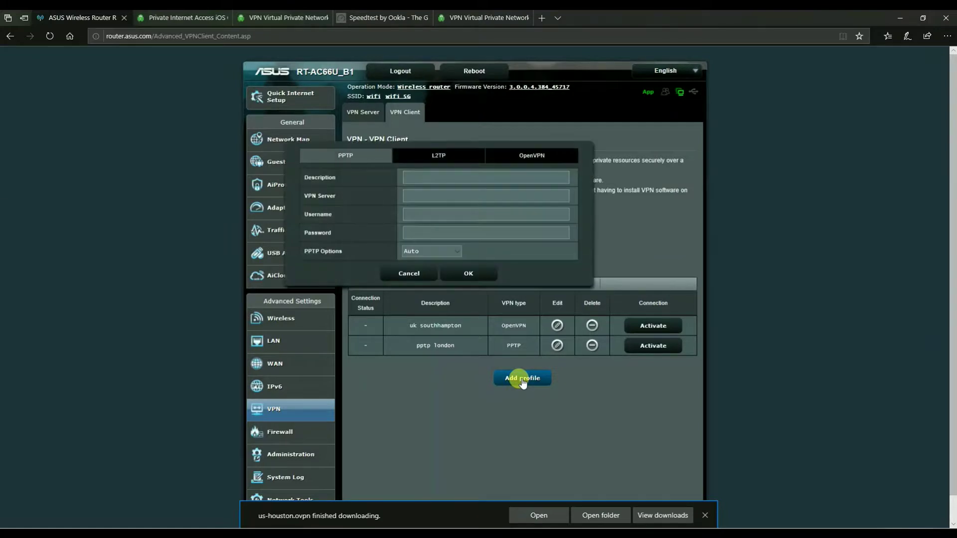
click(537, 156)
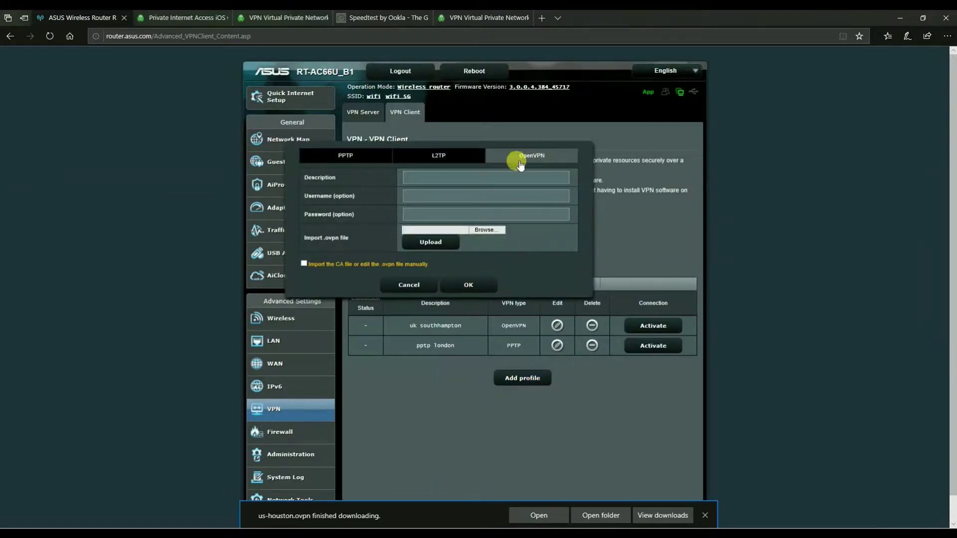
click(489, 176)
text(houston)
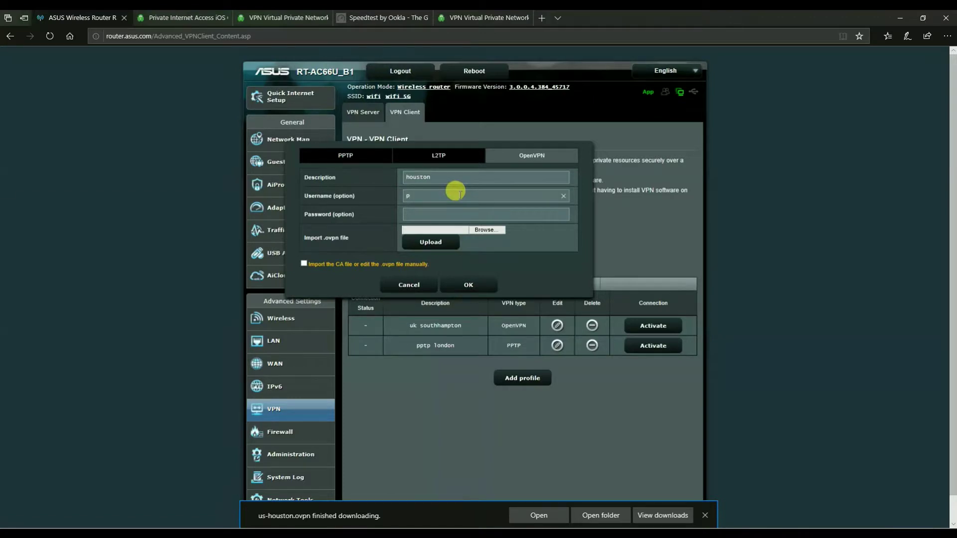
click(458, 193)
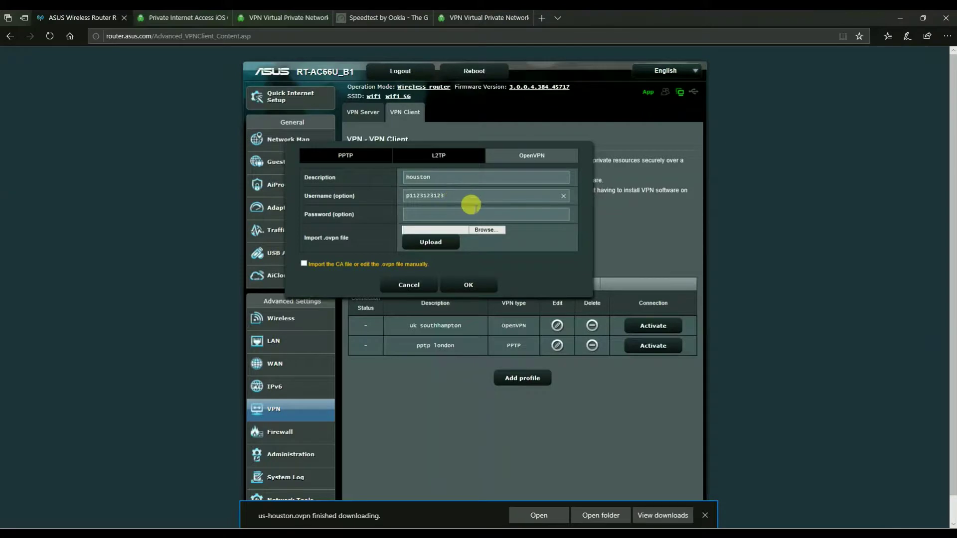
click(459, 210)
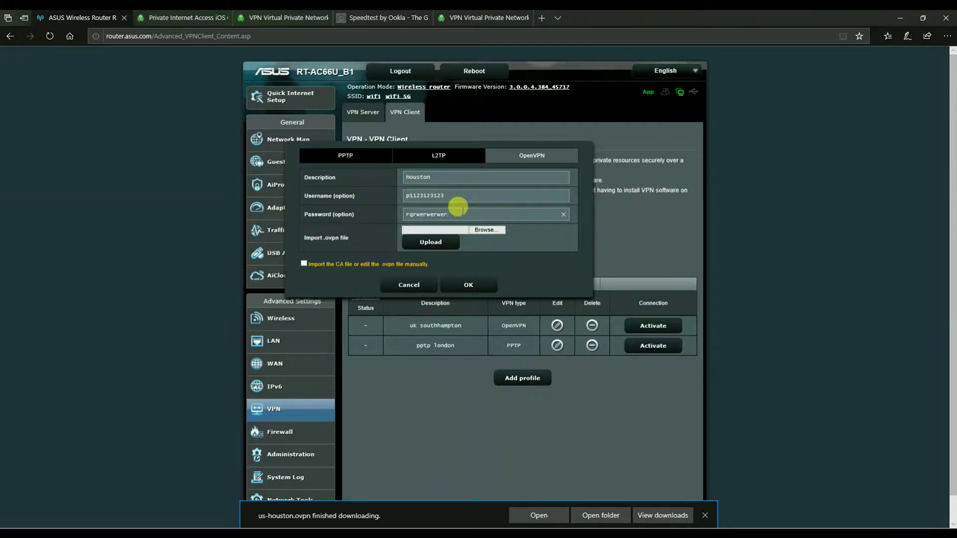
click(485, 229)
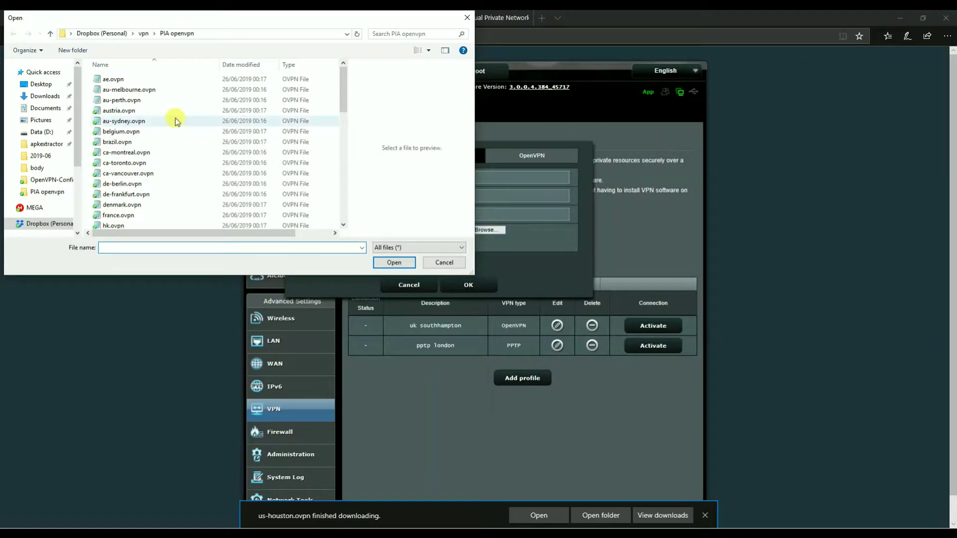
Choose us-houston.ovpn from the PIA openvpn folder and upload it to the profile
scroll(170, 120, down, 2)
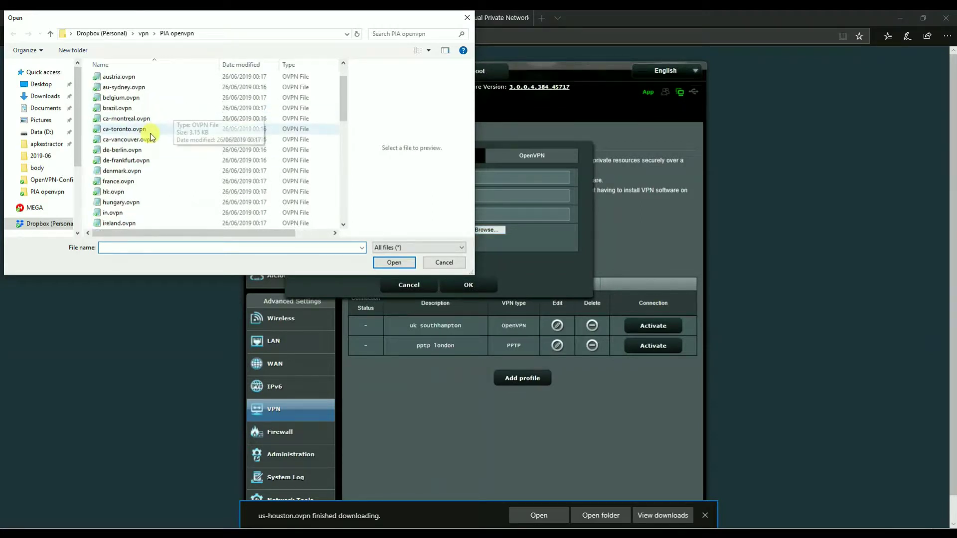
scroll(145, 142, down, 10)
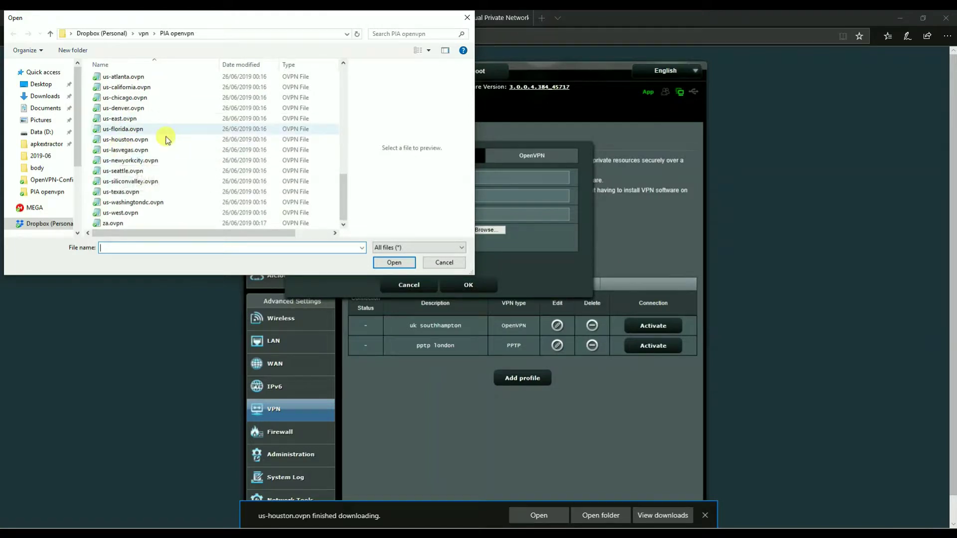
double_click(158, 139)
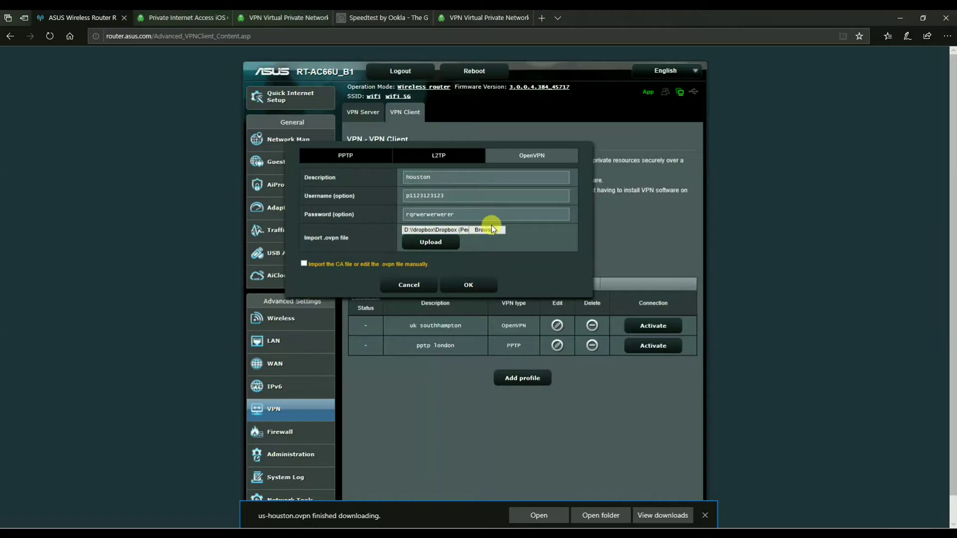
click(435, 244)
Save the houston OpenVPN profile as the third entry in the list
click(482, 292)
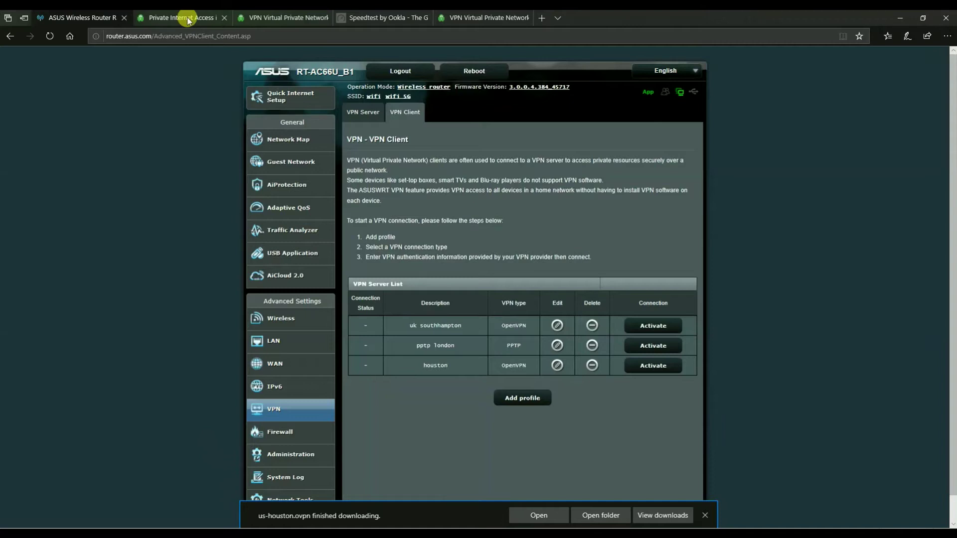
Show the United Kingdom server locations on the PIA network page
click(277, 18)
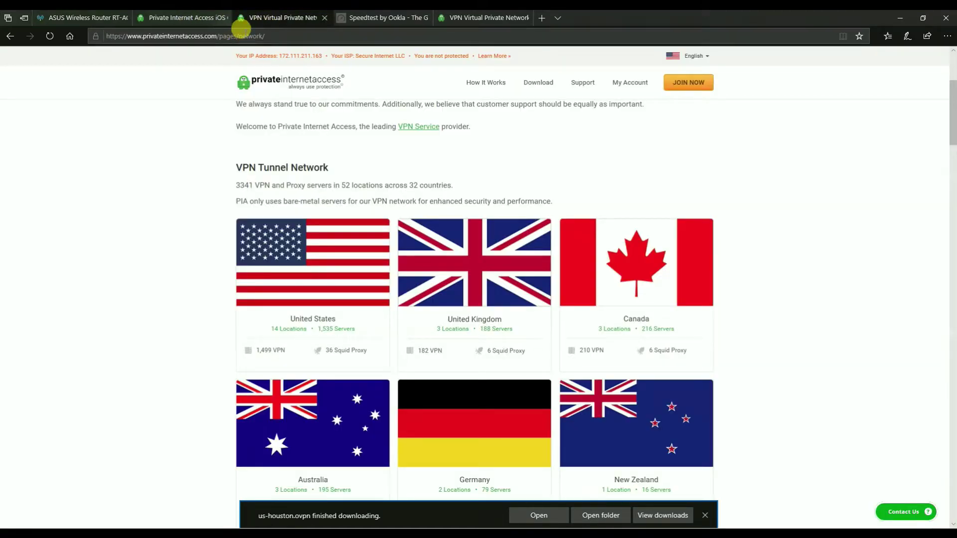
scroll(367, 203, down, 1)
scroll(367, 203, down, 2)
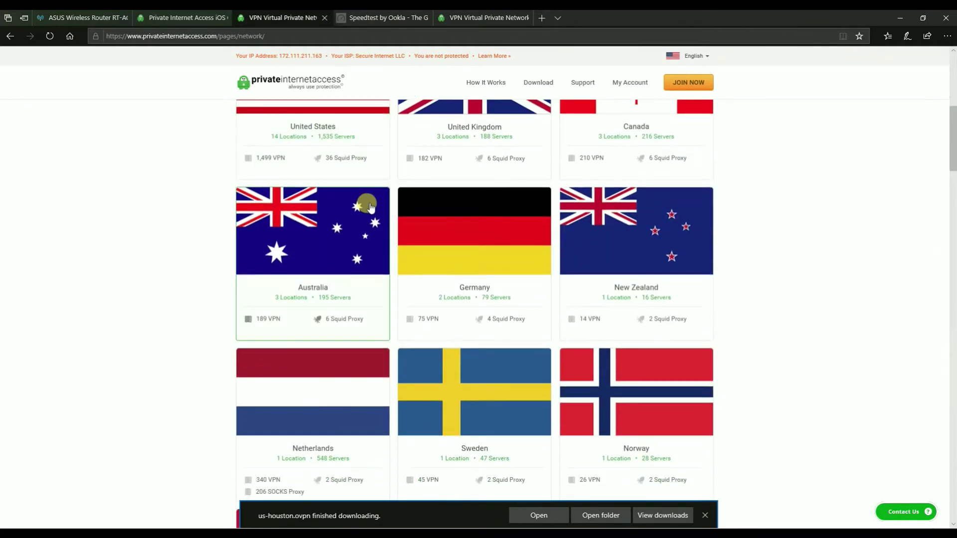
scroll(370, 204, down, 10)
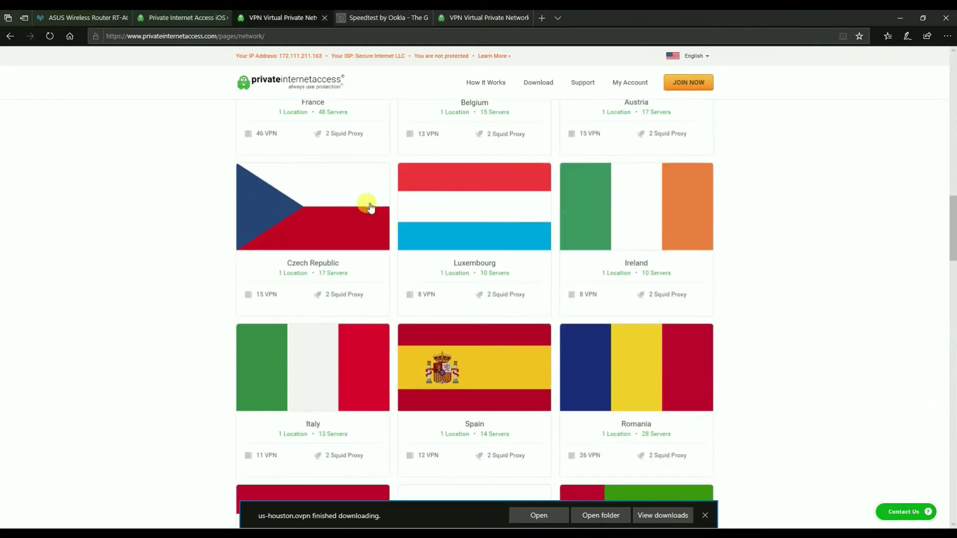
scroll(370, 204, up, 12)
click(476, 177)
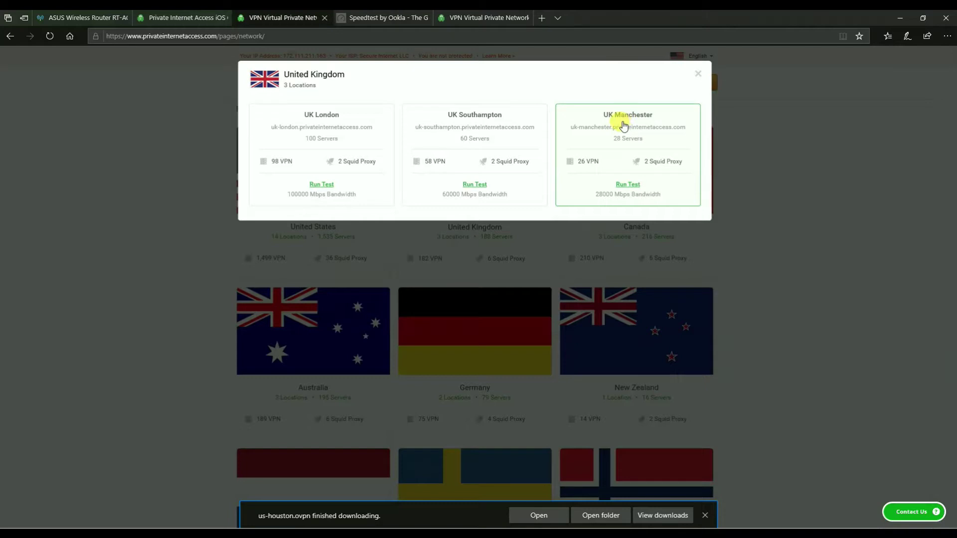
Open the UK Manchester speed test and copy its server hostname
click(596, 128)
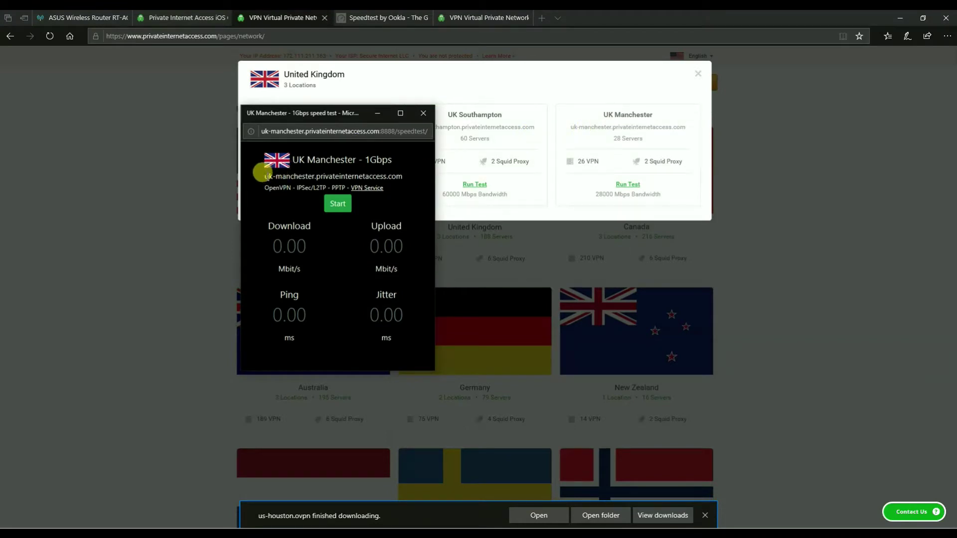
drag(263, 174, 394, 180)
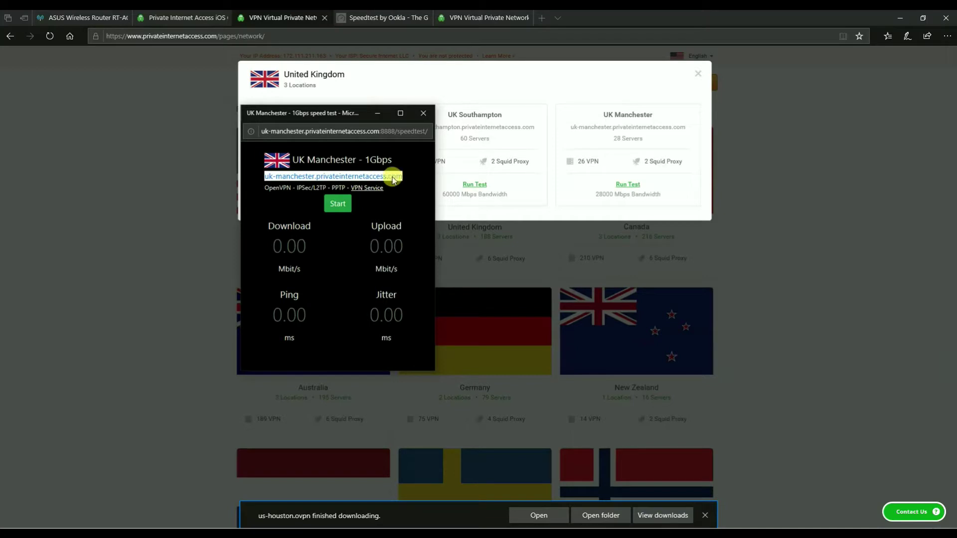
right_click(394, 179)
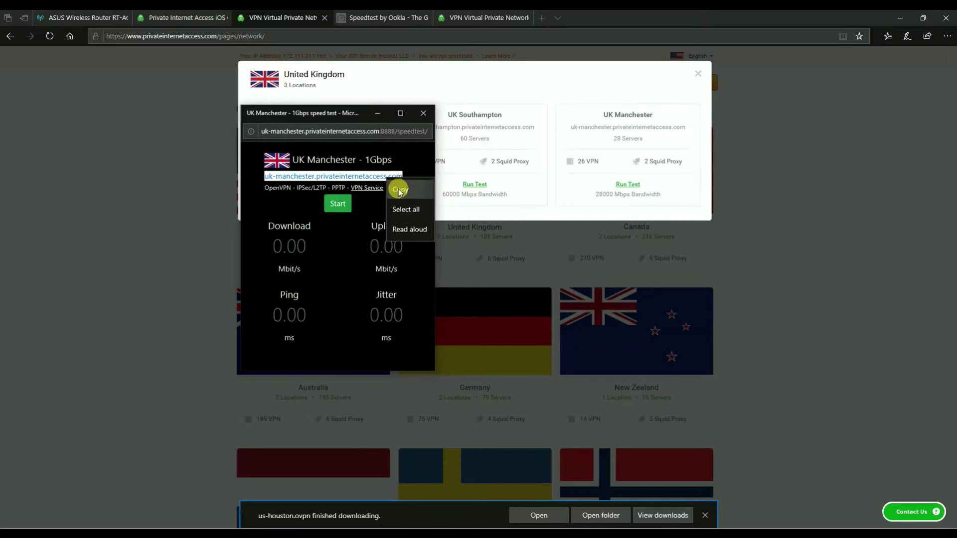
click(400, 191)
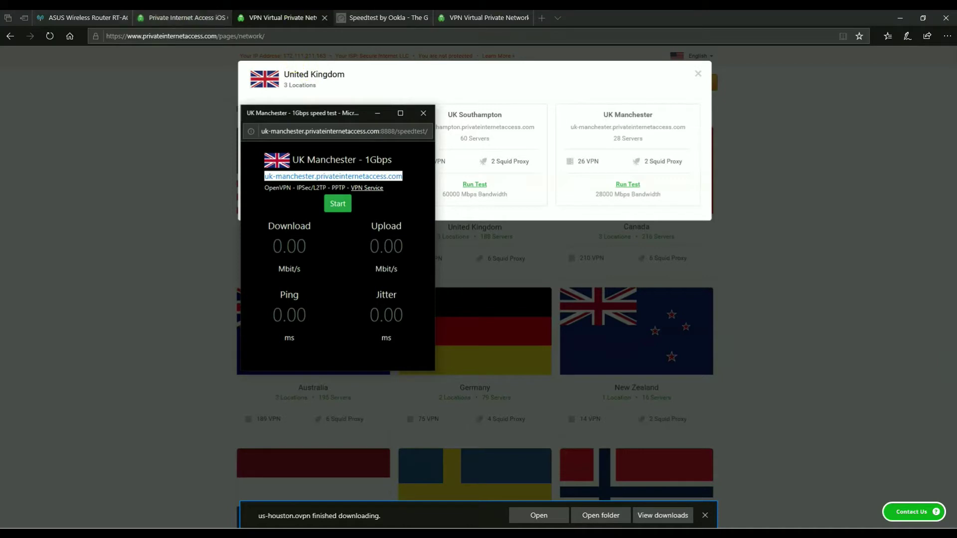
Add PPTP profile 'uk' with the pasted UK Manchester hostname, account username and MPPE 128
click(80, 19)
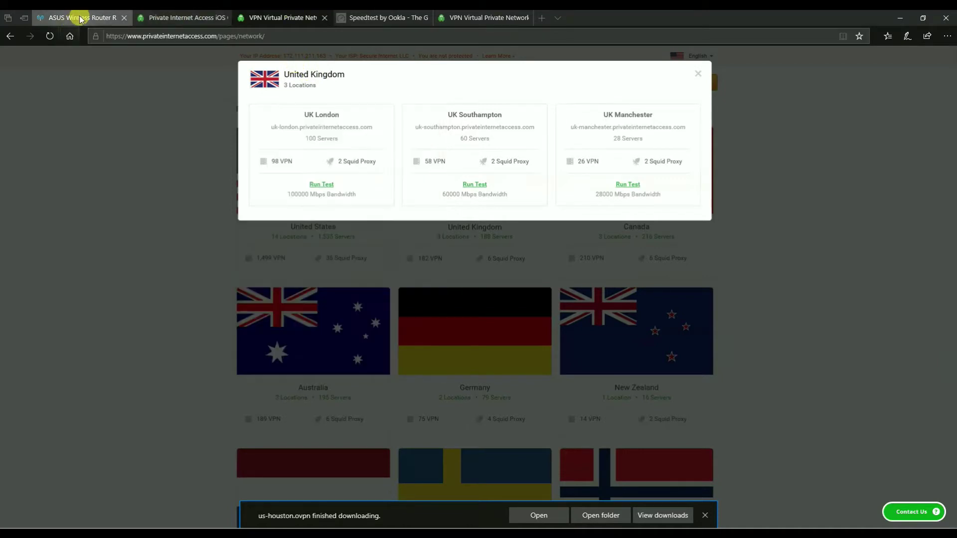
click(531, 396)
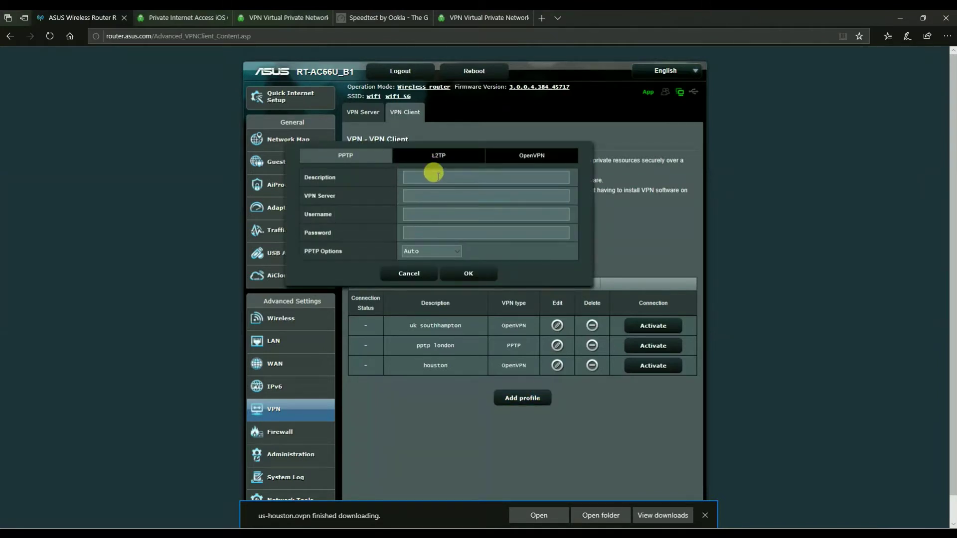
text(ukj)
key(ctrl+v)
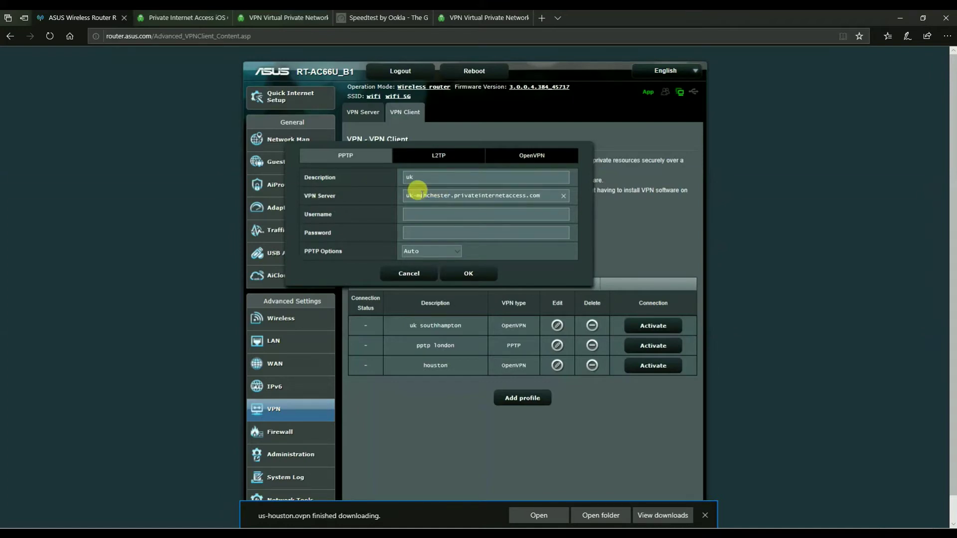
click(435, 221)
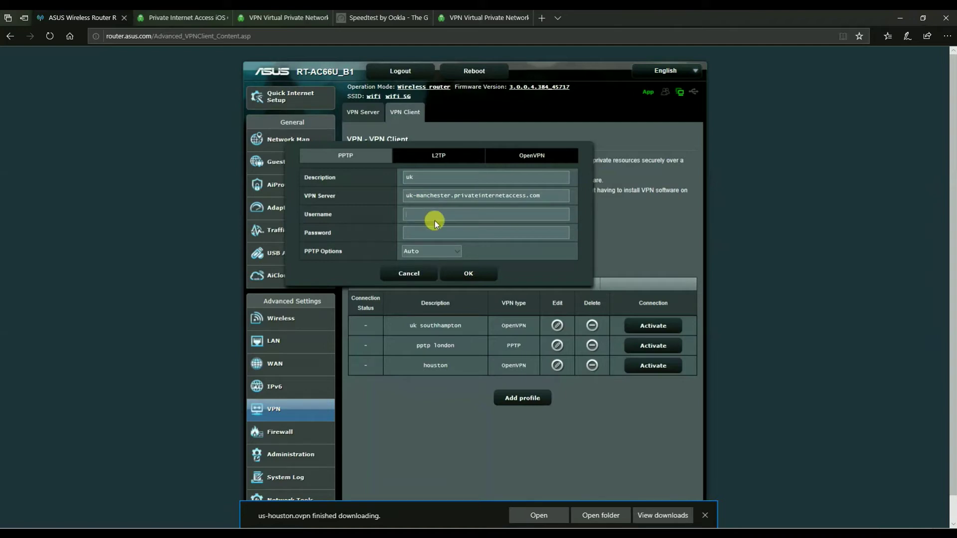
click(419, 252)
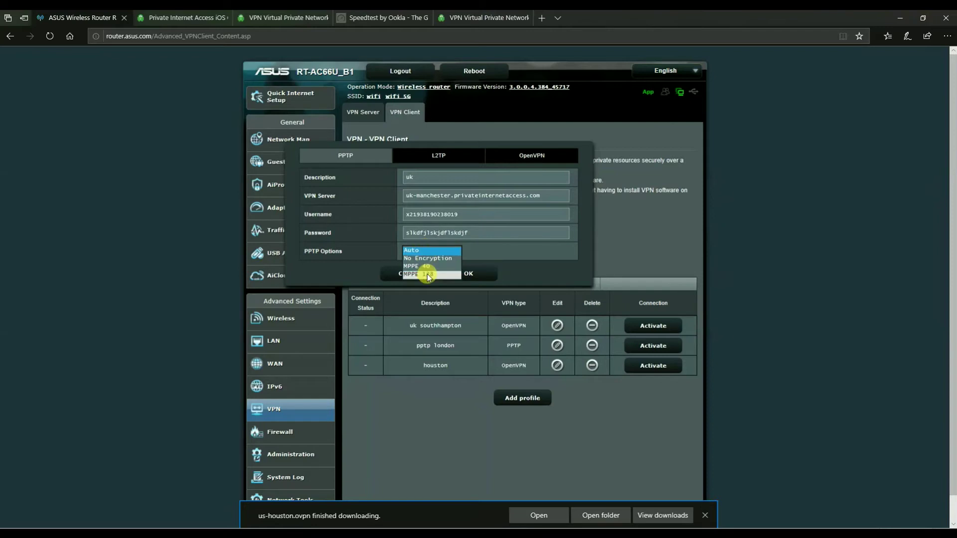
click(427, 275)
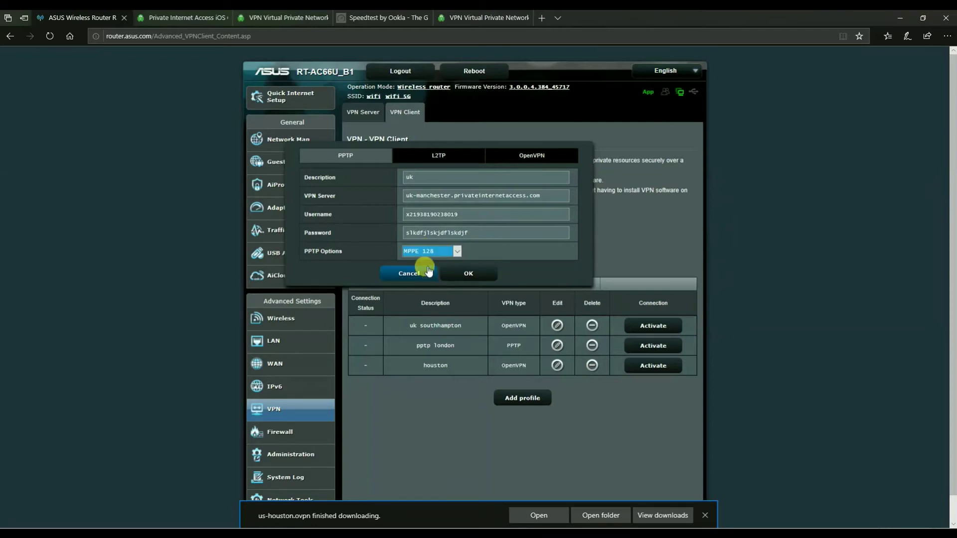
click(469, 273)
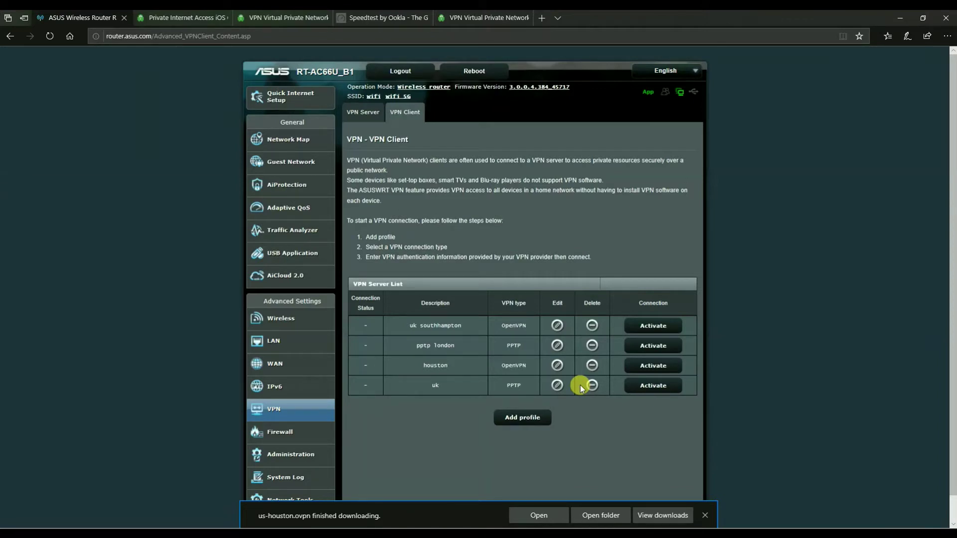
Connect uk southhampton and run Ookla: 25 ms ping, 24.73 Mbps down, 4.82 Mbps up
click(664, 326)
mouse_move(366, 330)
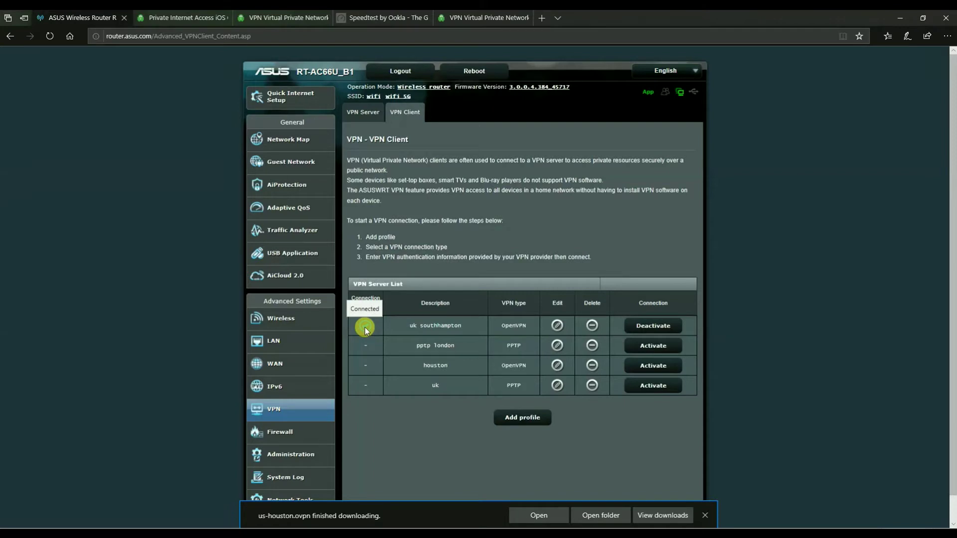
click(373, 19)
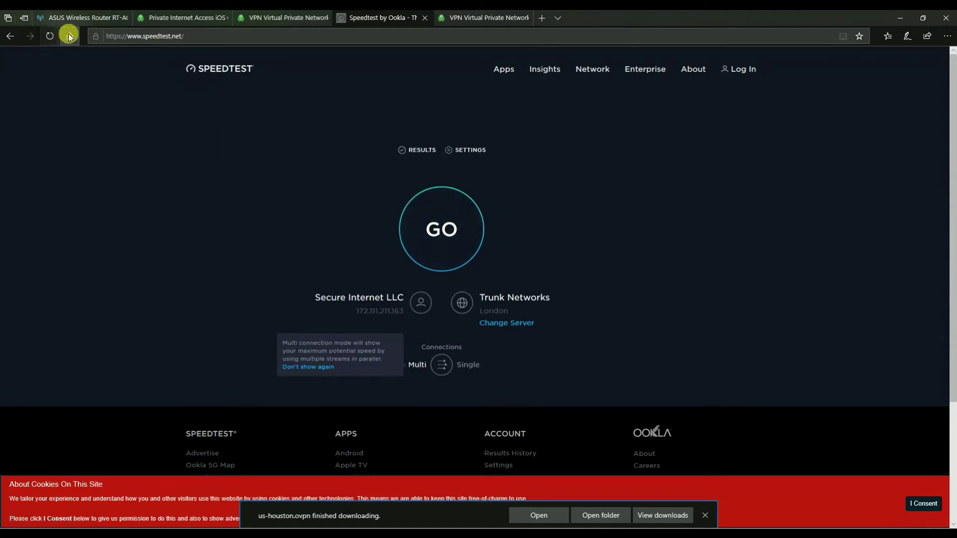
click(52, 36)
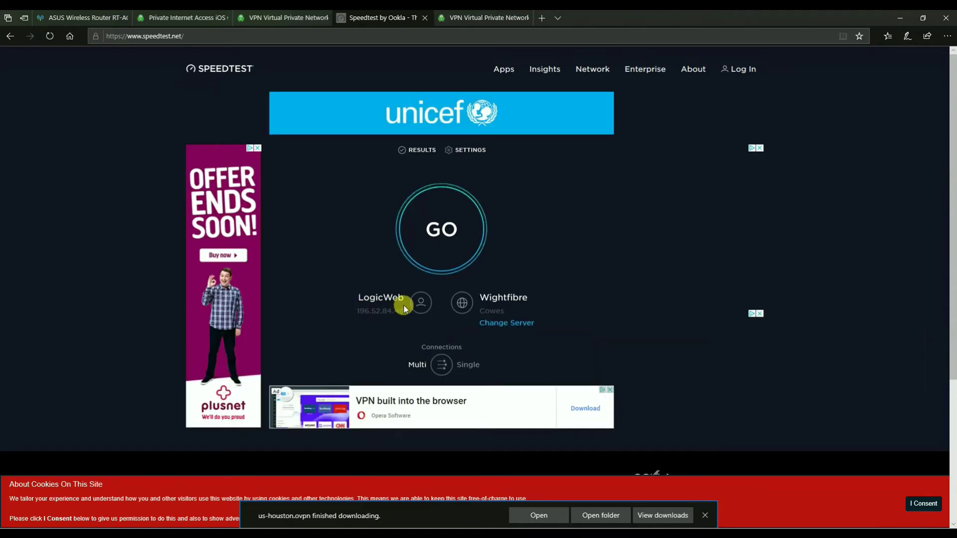
click(432, 230)
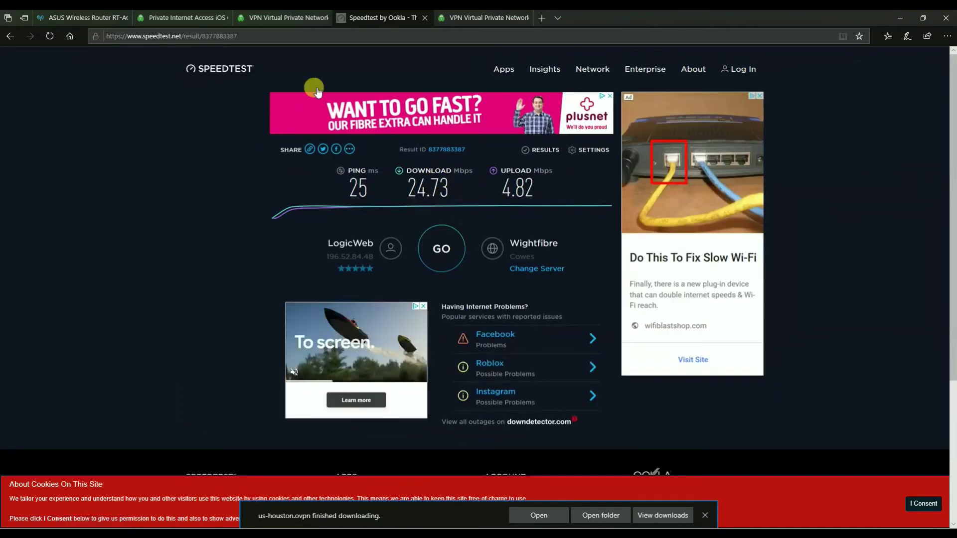
Activate the pptp london profile in place of uk southhampton
click(98, 19)
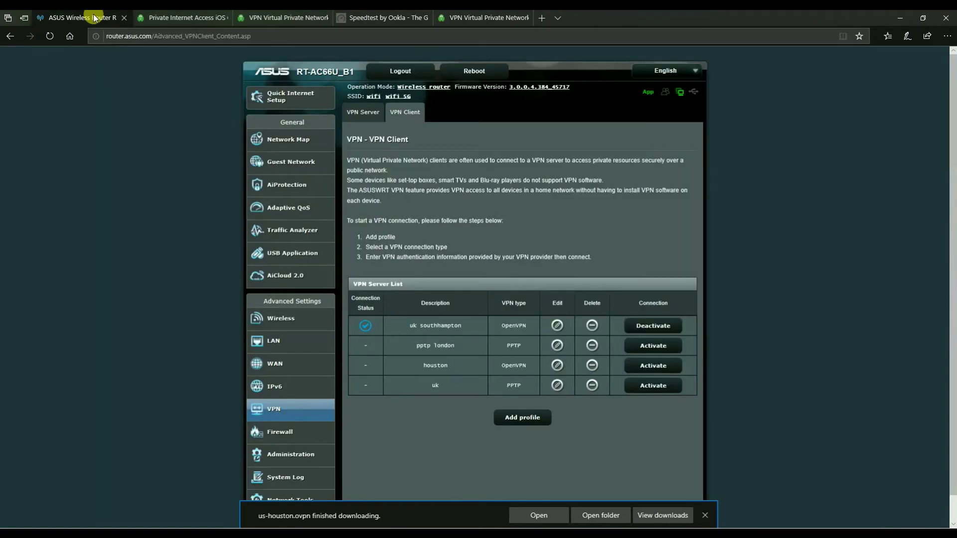
click(649, 353)
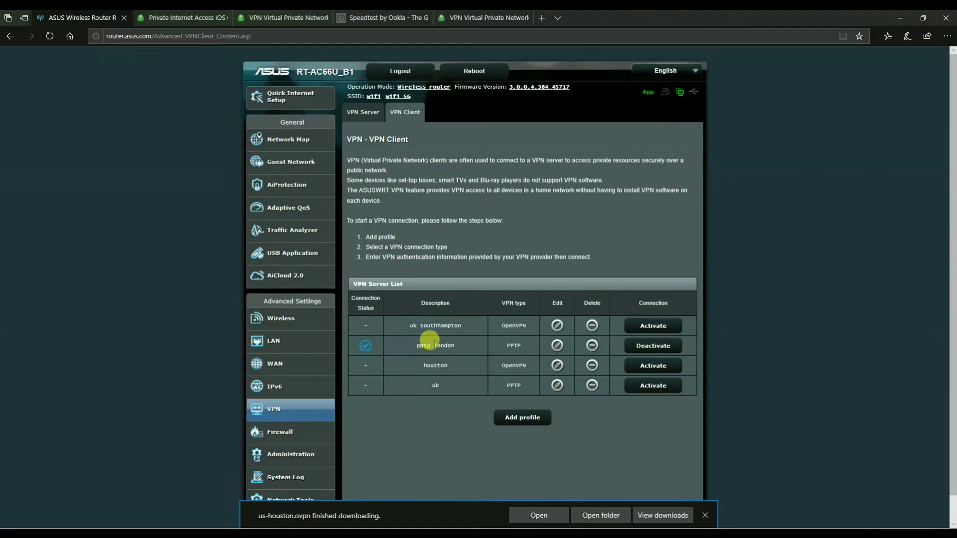
click(344, 18)
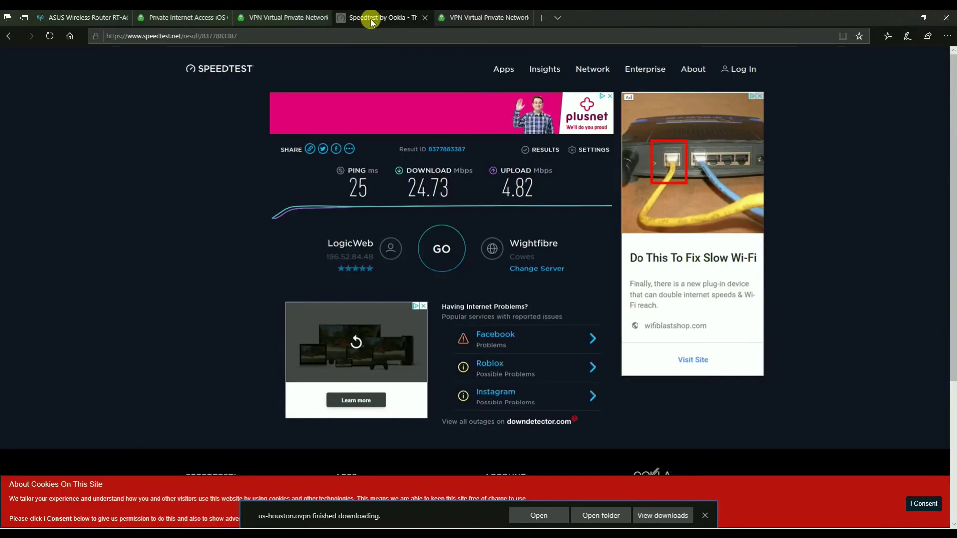
Start a fresh Speedtest over PPTP via M247 and the Trunk Networks London server
click(243, 71)
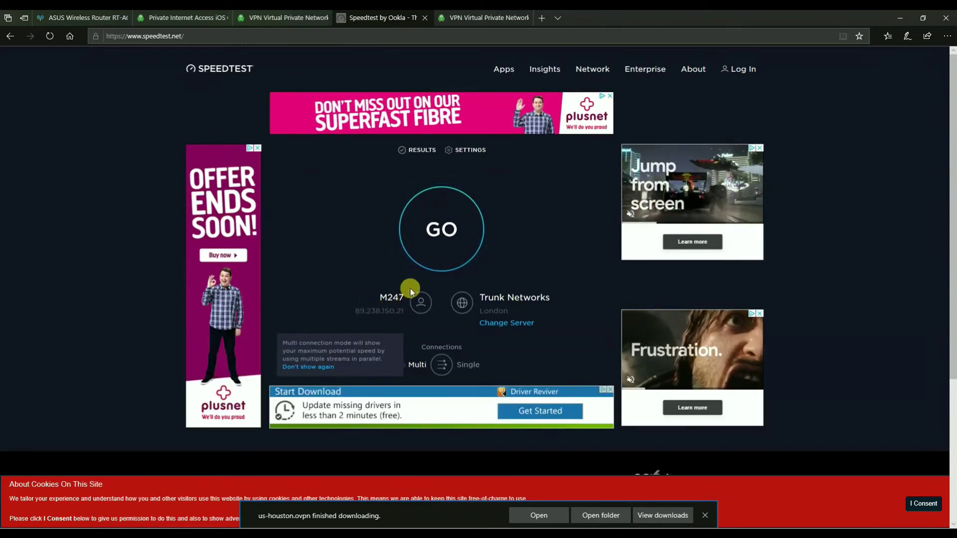
click(450, 233)
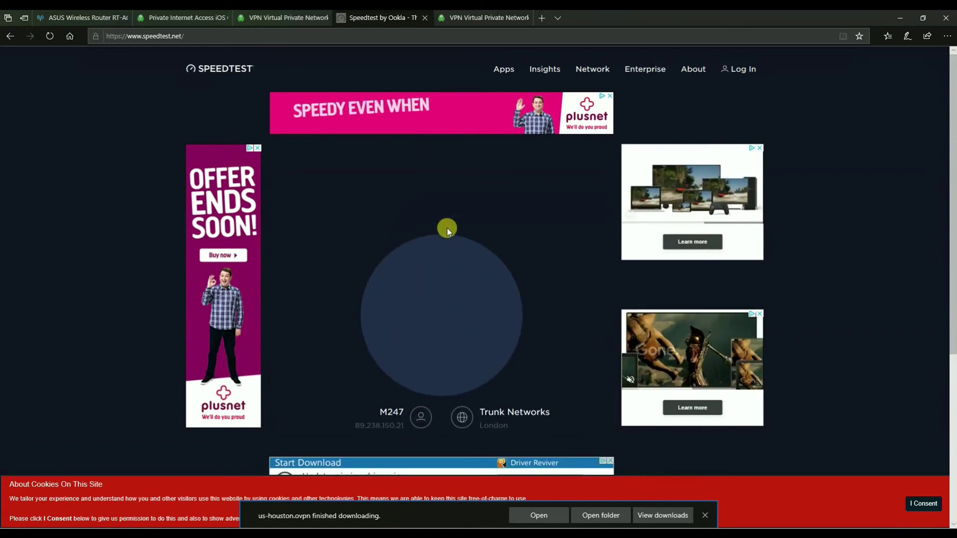